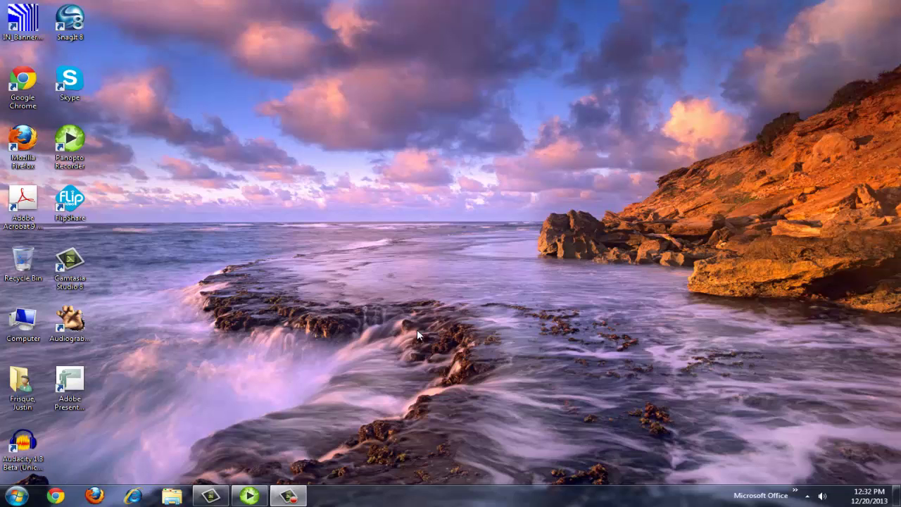
Launch Panopto Recorder and choose the CUW ANGEL single sign-on login.
double_click(77, 149)
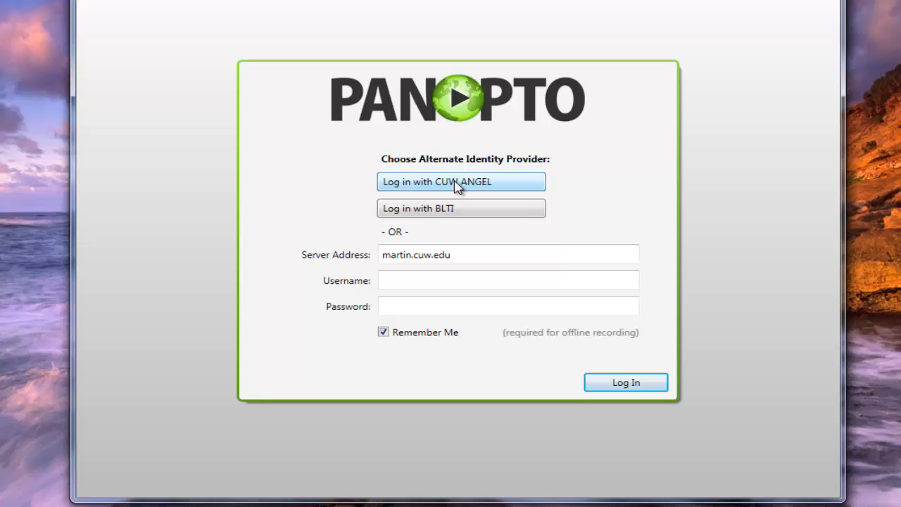
click(456, 183)
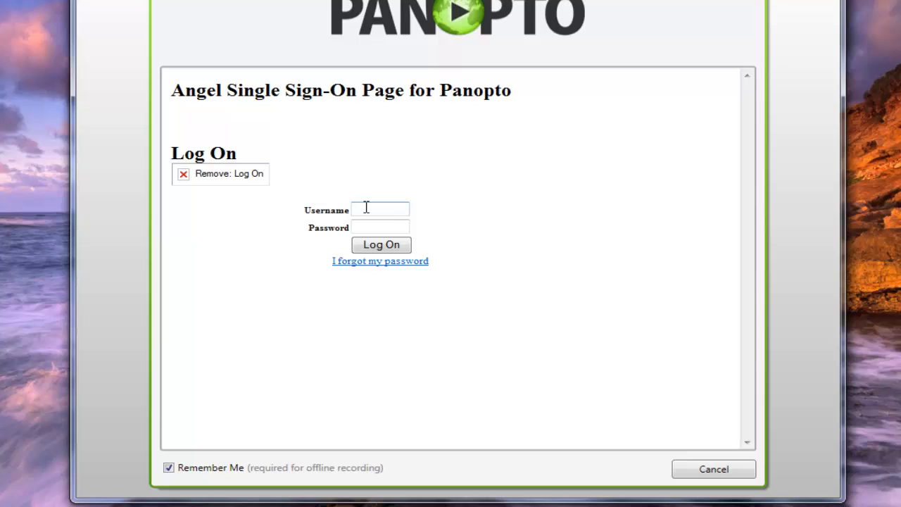
Cancel the Angel sign-on page to return to the martin.cuw.edu login screen.
click(712, 475)
Log in to martin.cuw.edu with the account username and password.
click(411, 281)
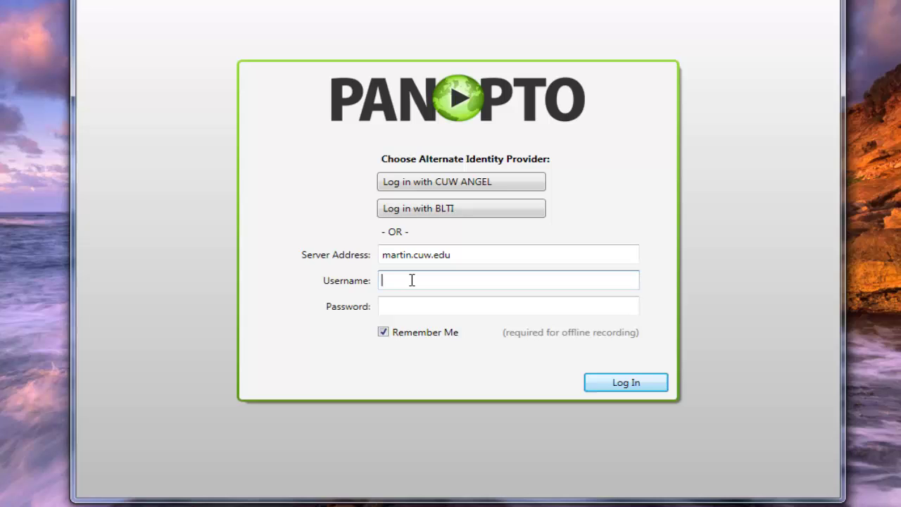
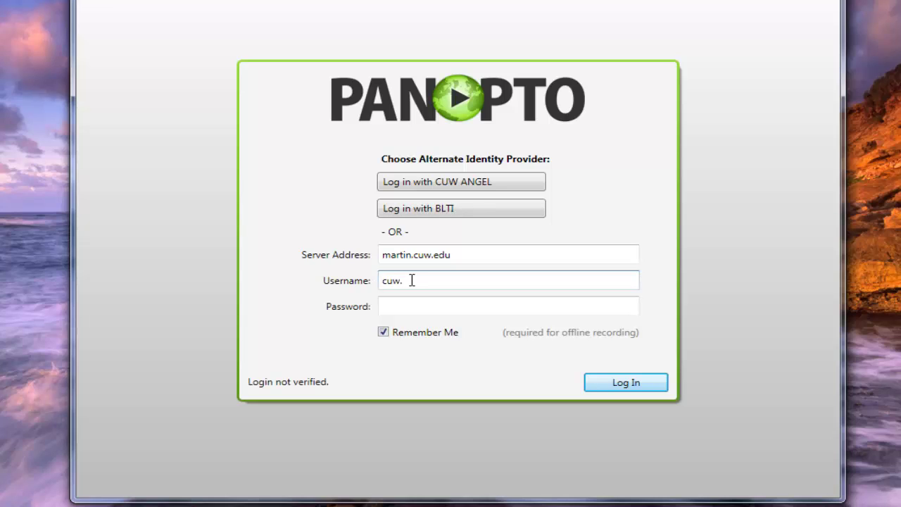
key(Tab)
text(•••)
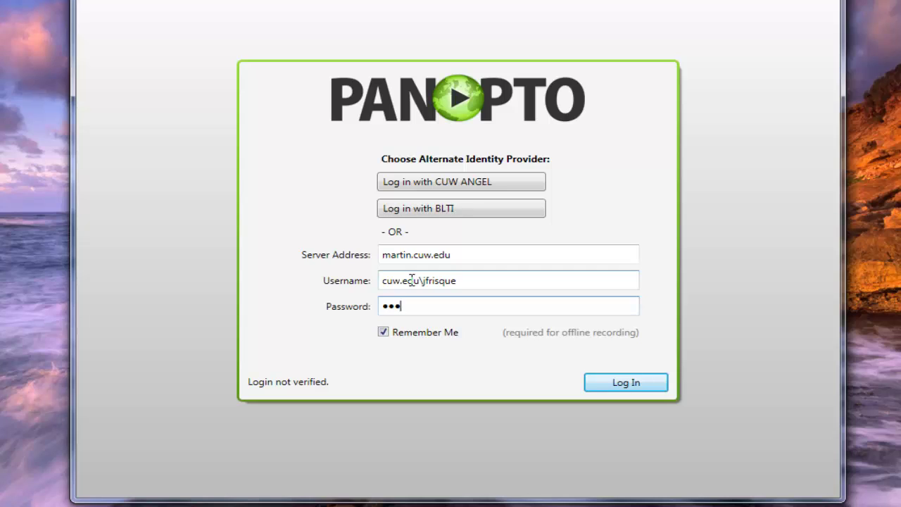
text(•••••)
key(BackSpace)
key(BackSpace)
key(BackSpace)
key(BackSpace)
key(BackSpace)
key(BackSpace)
key(BackSpace)
text(••••••)
key(Return)
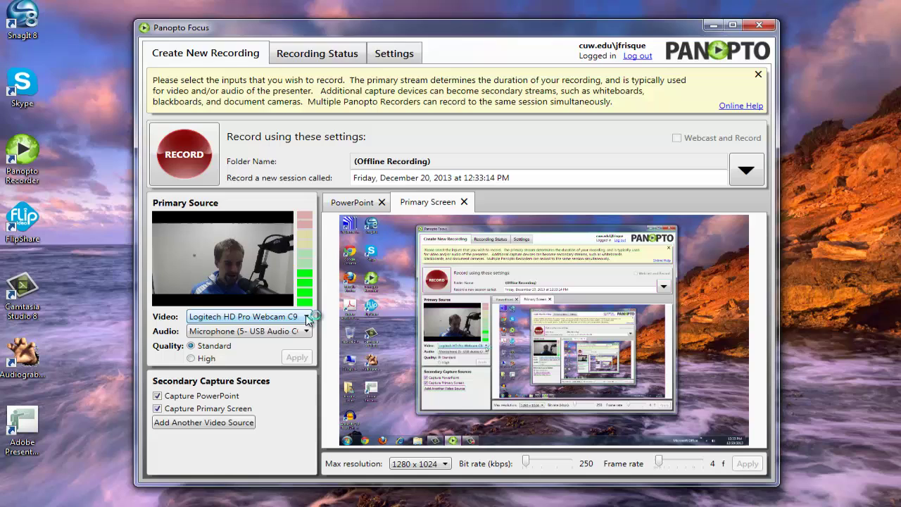
Set the Primary Source video to None, keeping microphone audio only.
click(307, 319)
click(261, 328)
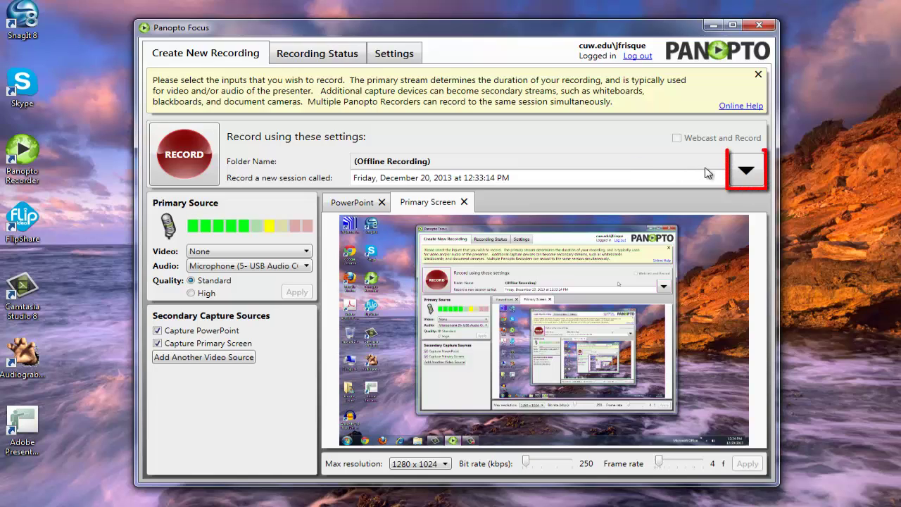
Open the Record to a Session folder list and scroll to #Panopto Testing.
click(747, 173)
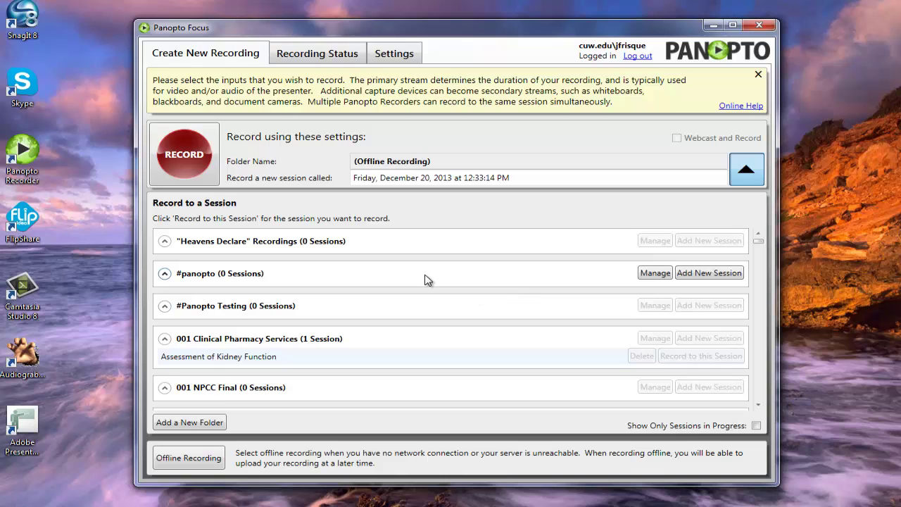
scroll(425, 282, down, 9)
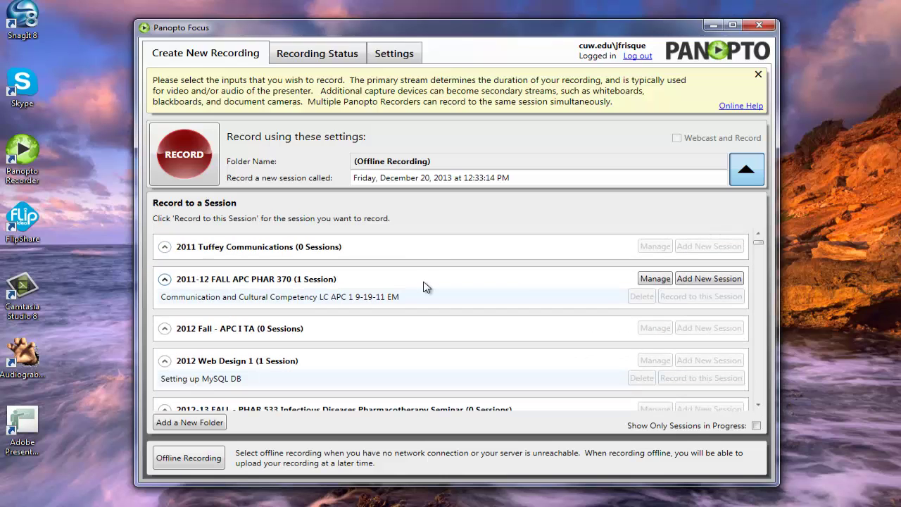
scroll(425, 289, up, 9)
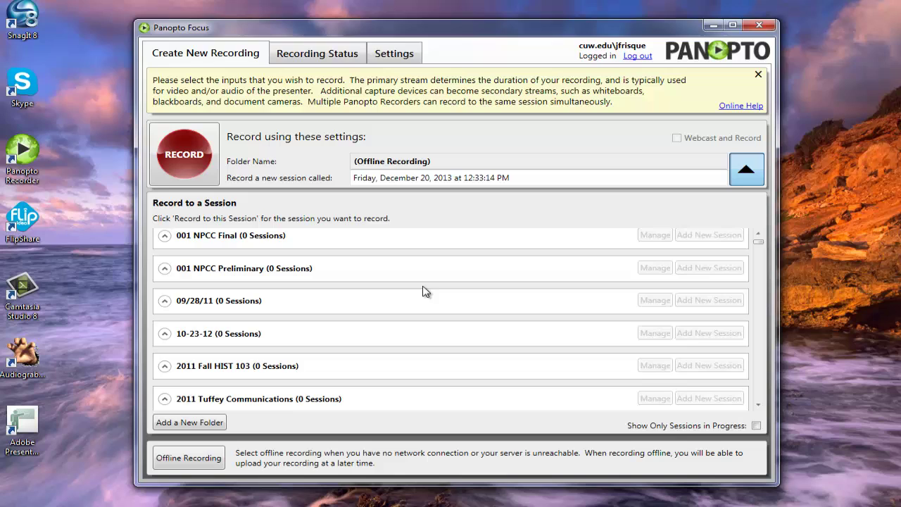
mouse_move(204, 308)
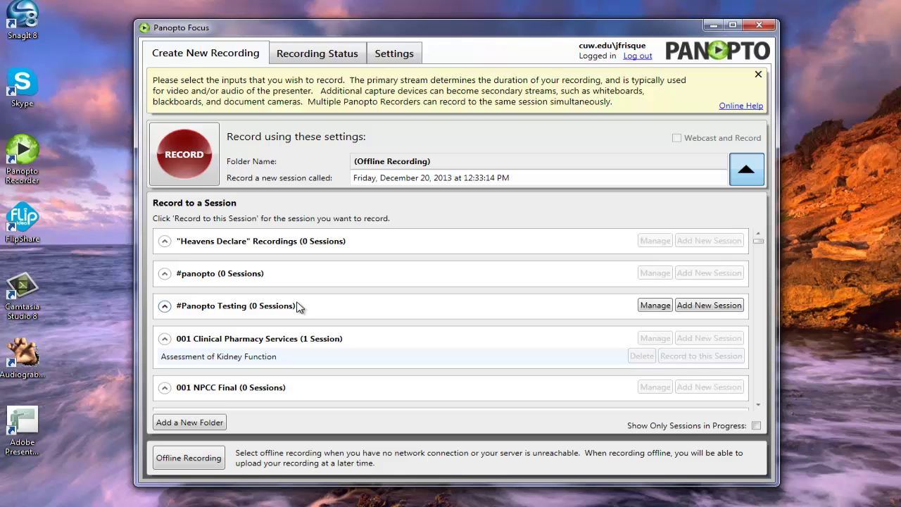
Add a new session to the #Panopto Testing folder.
click(710, 305)
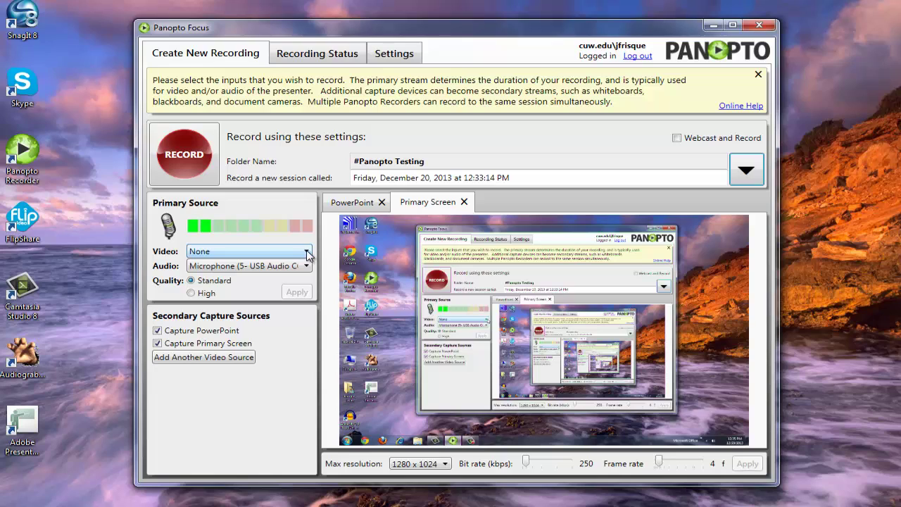
Try the Logitech HD Pro Webcam C920 as video source, then set video back to None.
click(306, 254)
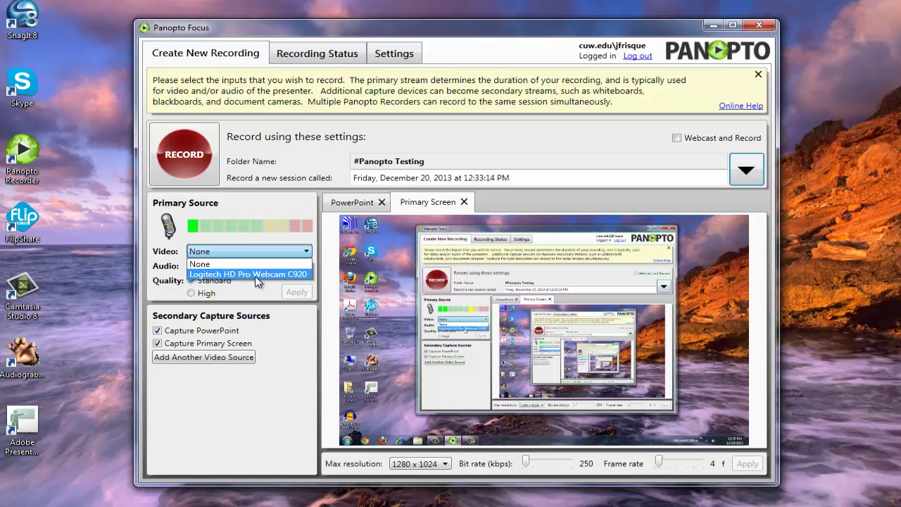
click(255, 276)
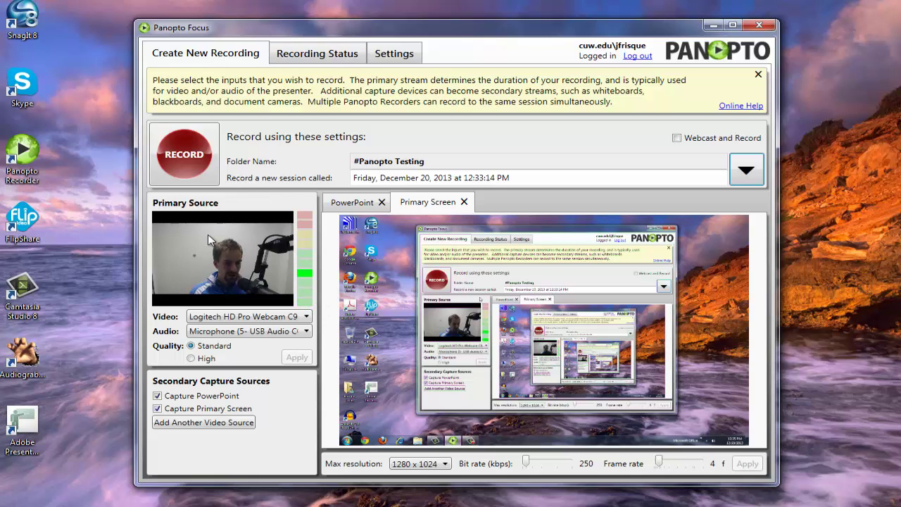
click(219, 317)
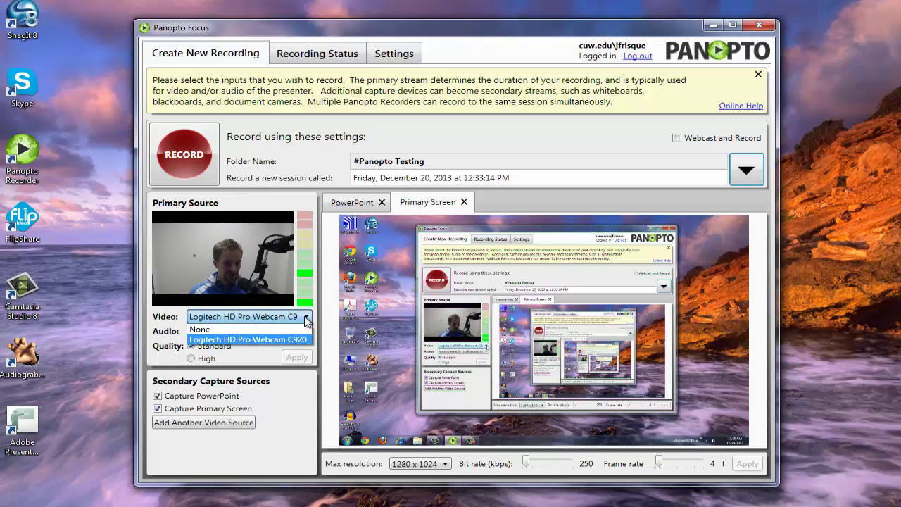
click(204, 328)
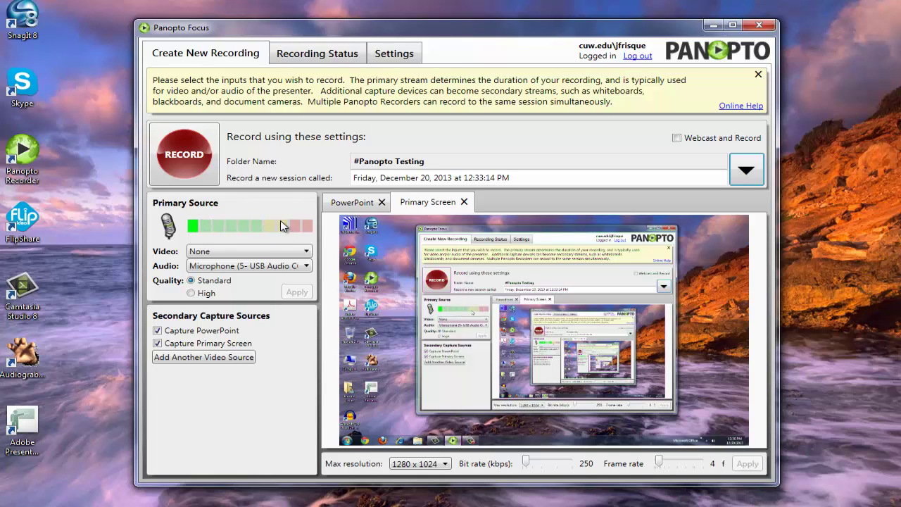
click(306, 267)
click(243, 278)
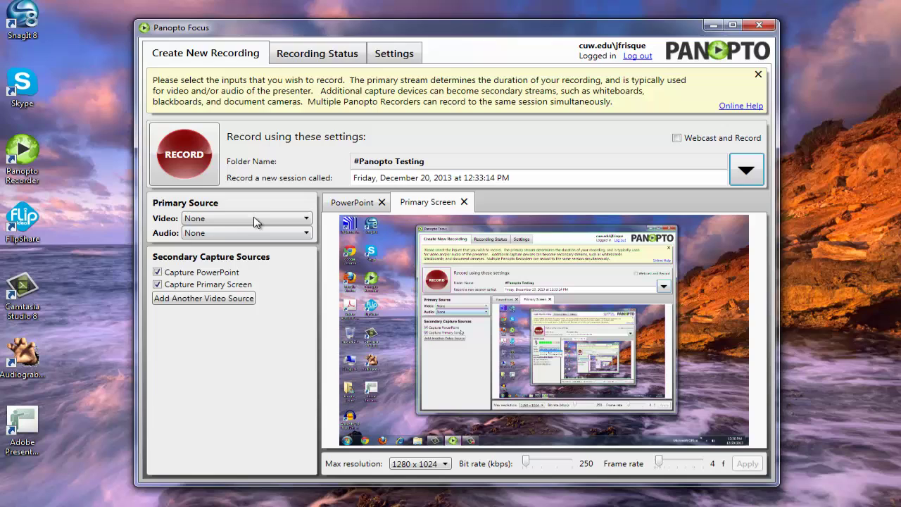
click(306, 233)
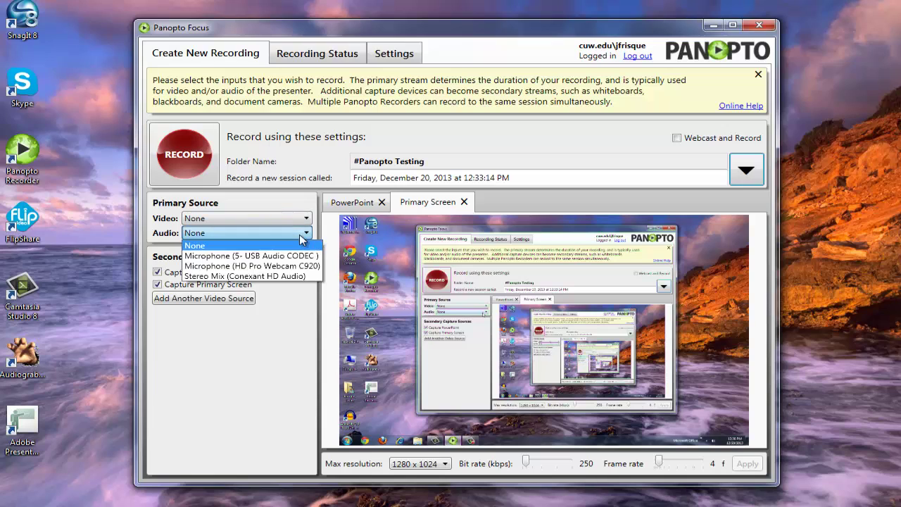
click(234, 256)
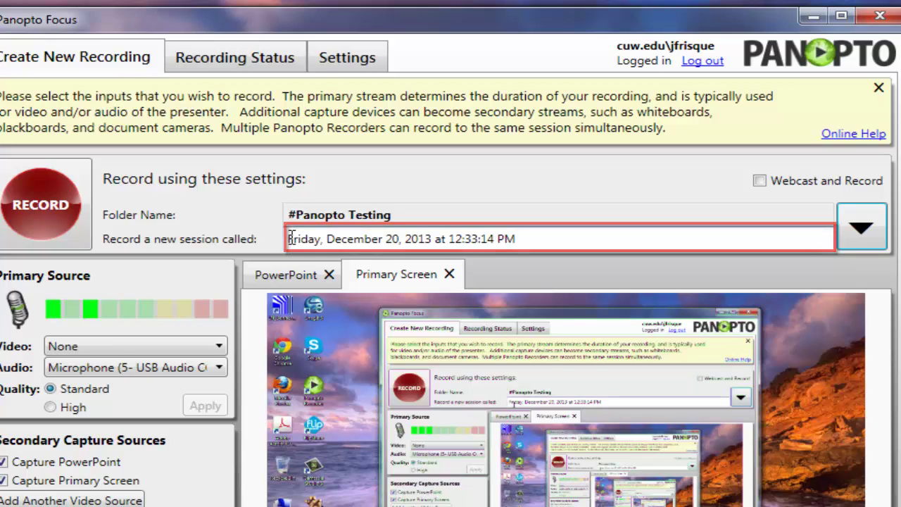
Replace the date-based session name with the typed title 'Test Recor'.
mouse_move(290, 238)
mouse_down()
mouse_move(535, 235)
mouse_move(280, 243)
mouse_up()
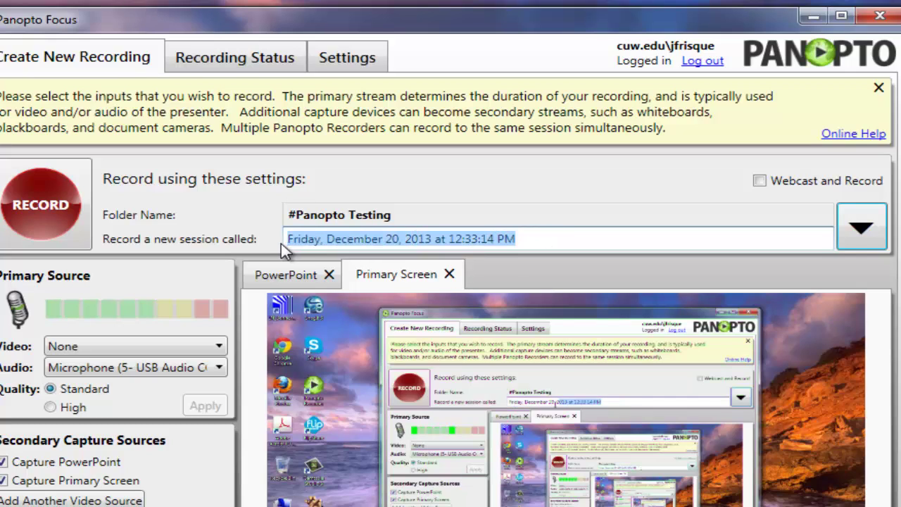
key(BackSpace)
text(Test)
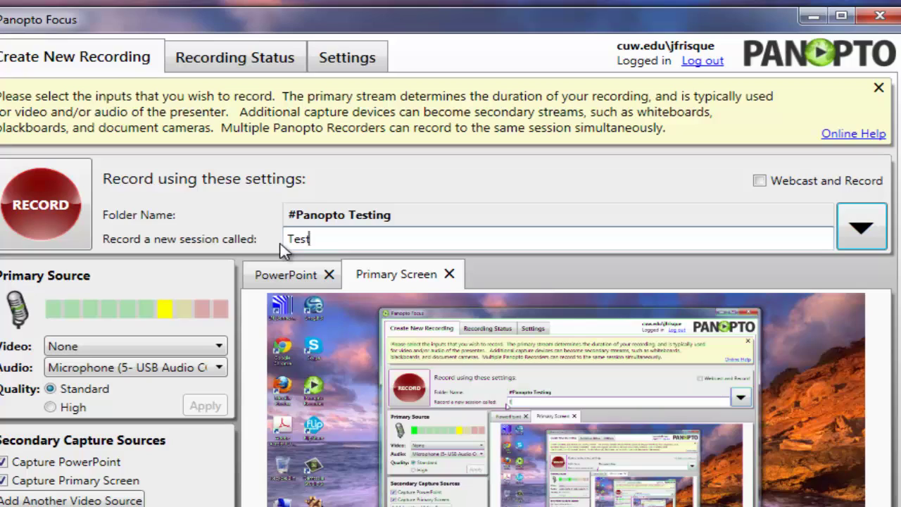
text( Recording)
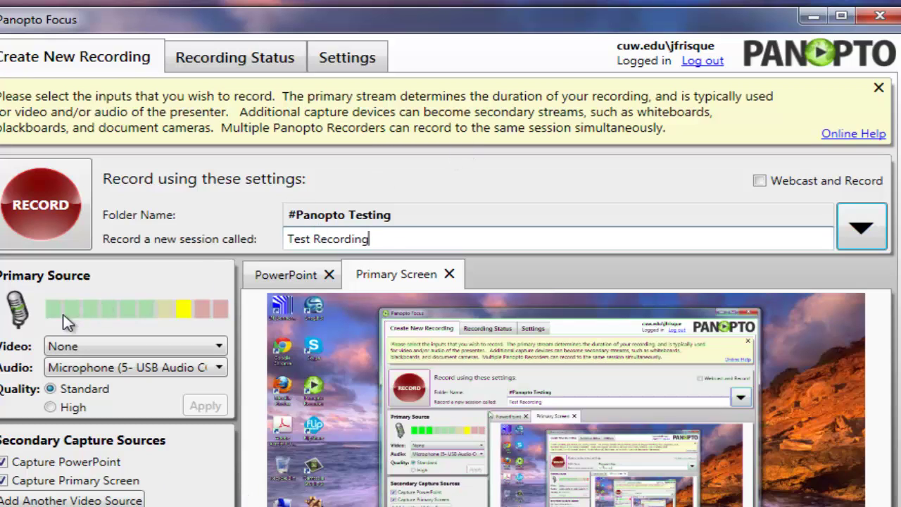
Switch video to the Logitech HD Pro Webcam C920, start recording, then pause and resume.
click(220, 346)
click(134, 378)
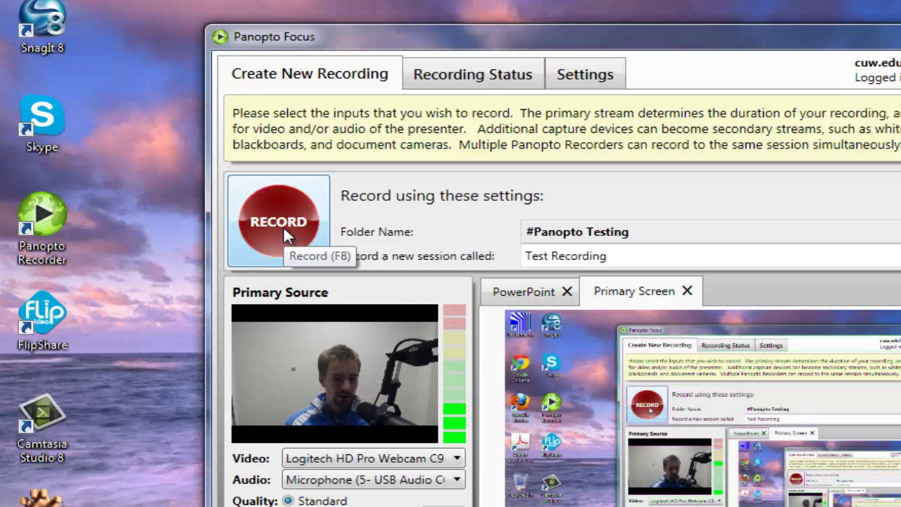
click(283, 228)
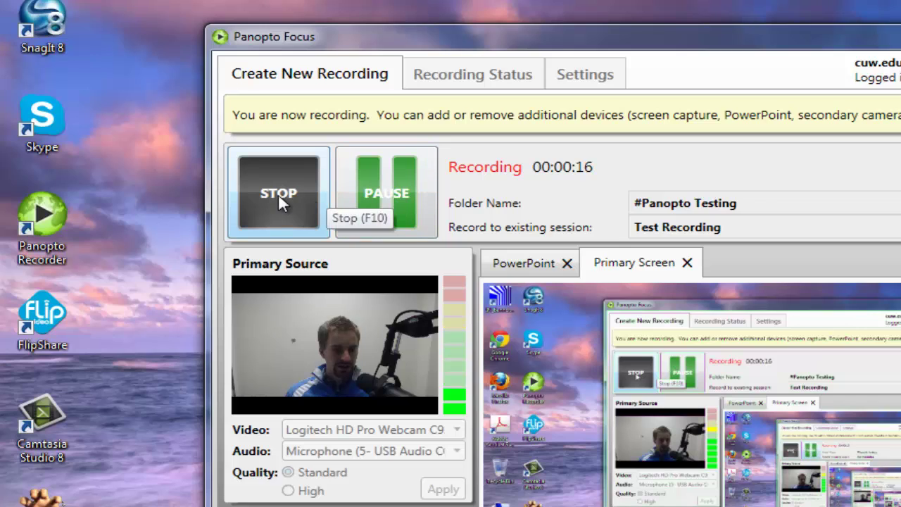
click(387, 201)
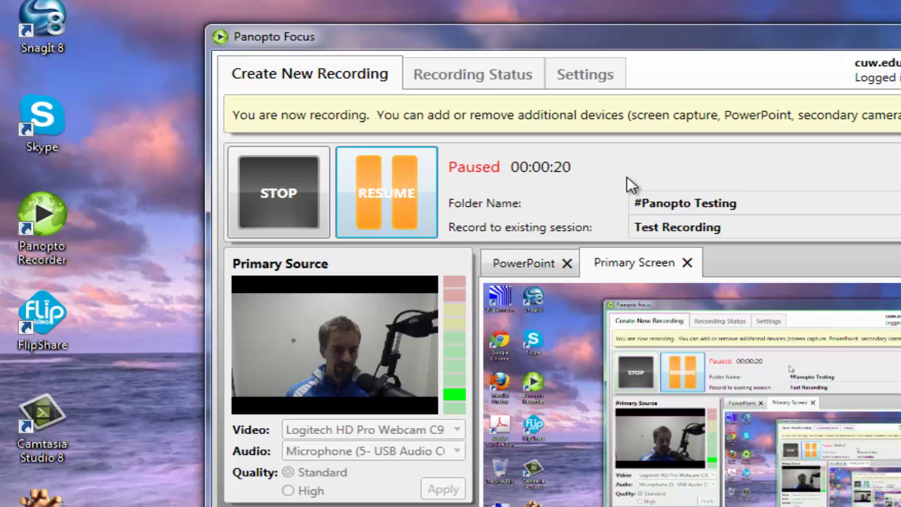
click(381, 189)
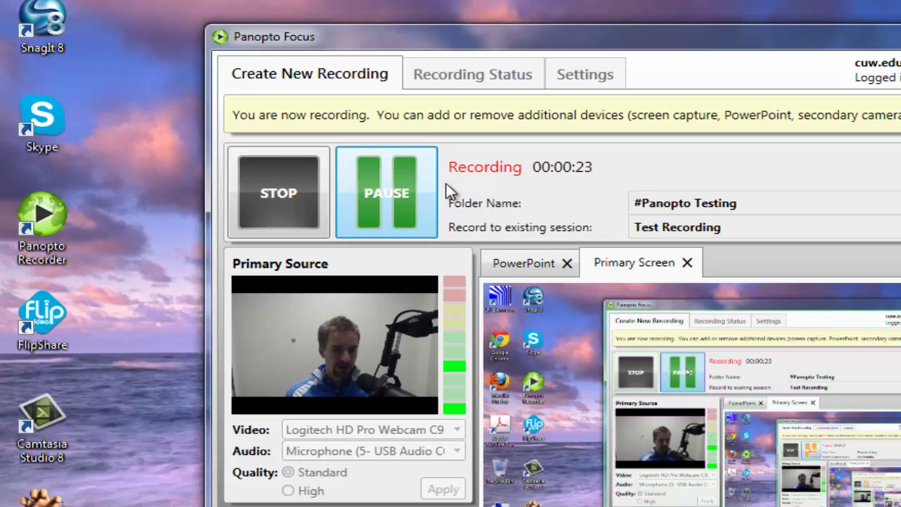
Stop the recording and confirm the Recording complete message.
click(281, 190)
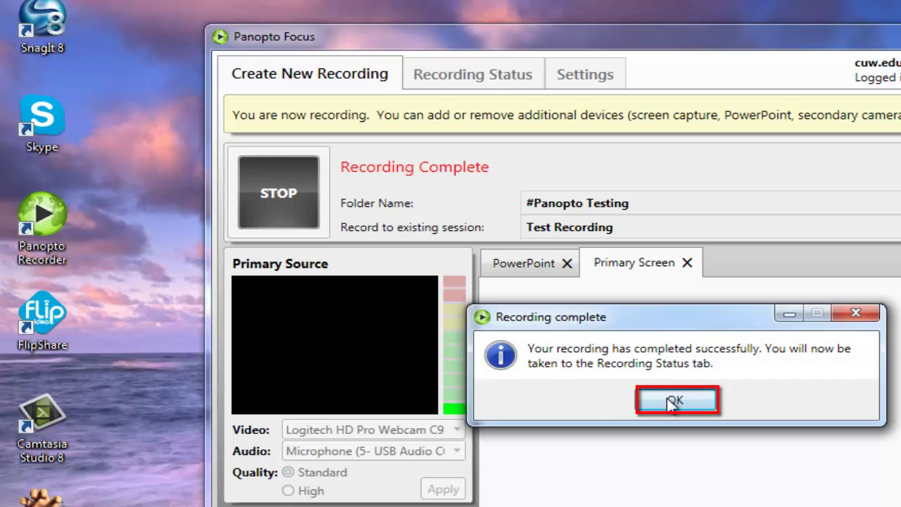
click(674, 401)
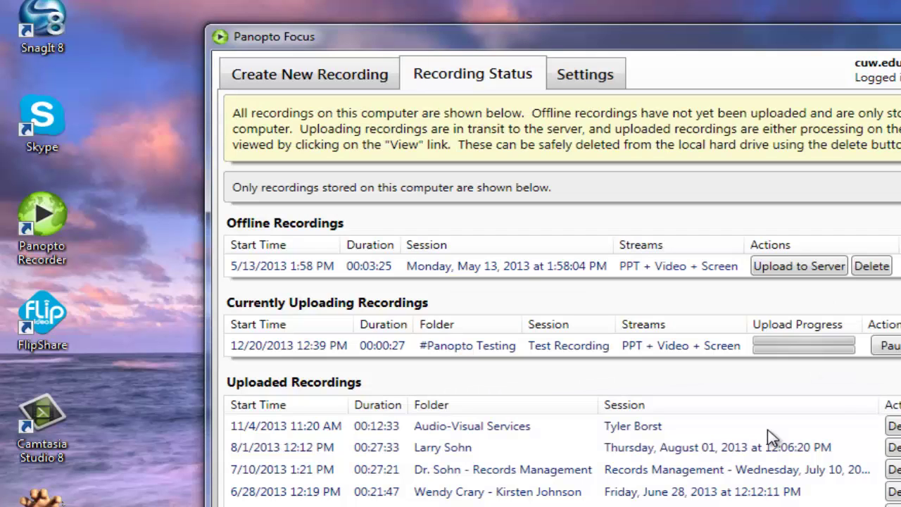